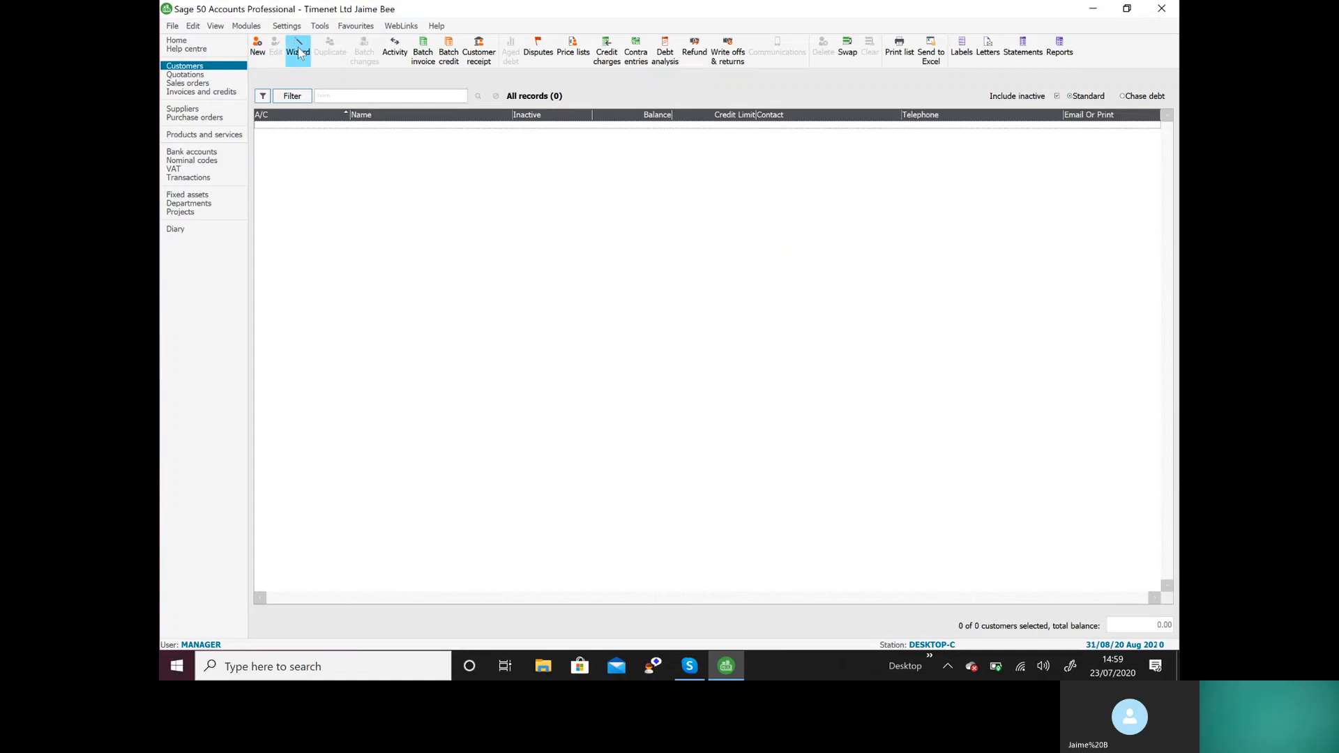
# - Start a new customer record and check the entered account number against the existing customer list
pyautogui.click(260, 51)
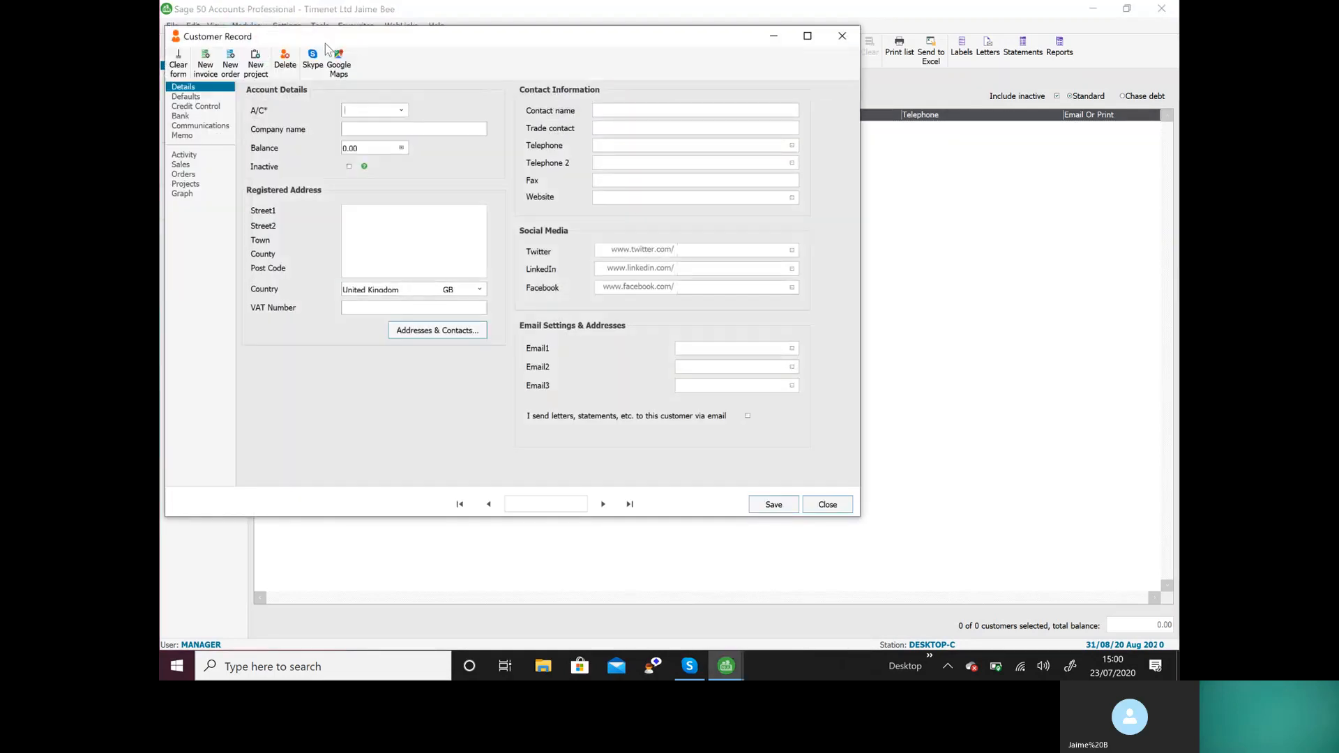
pyautogui.moveTo(326, 46); pyautogui.dragTo(462, 115)
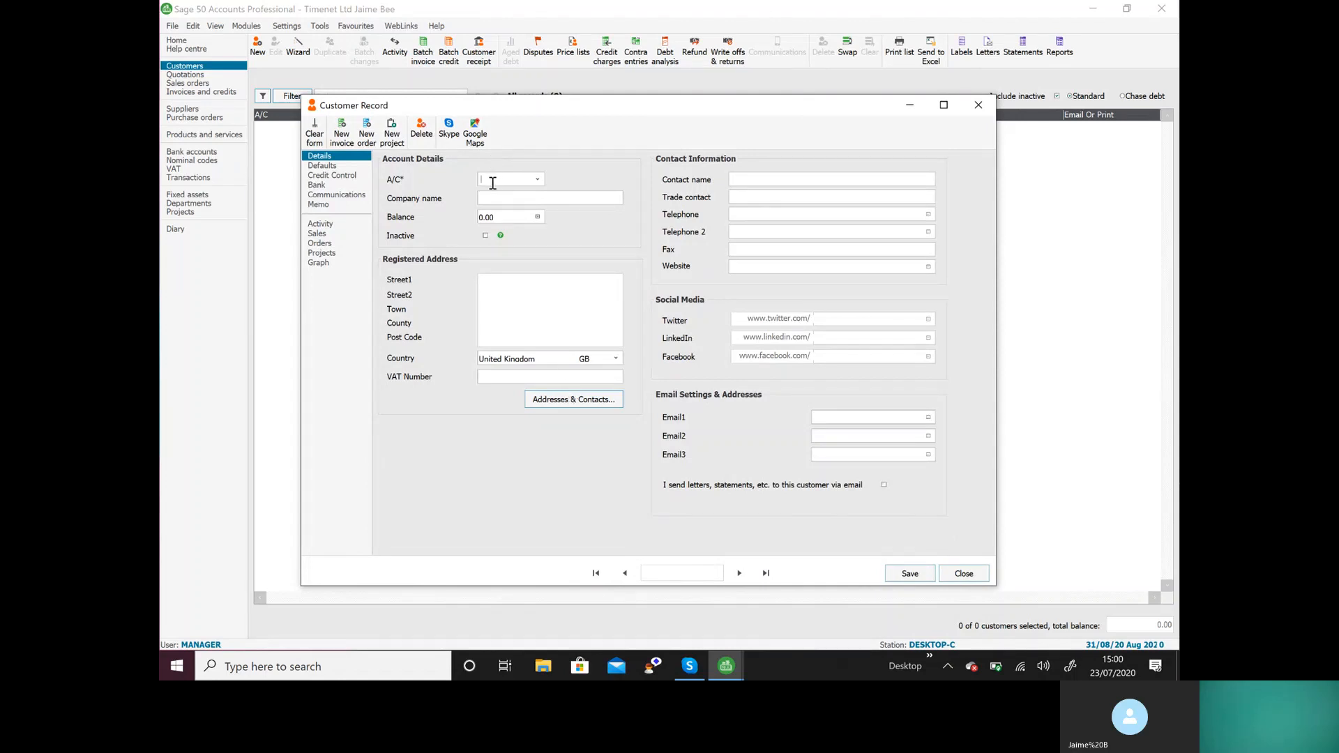
pyautogui.write('12')
pyautogui.click(538, 180)
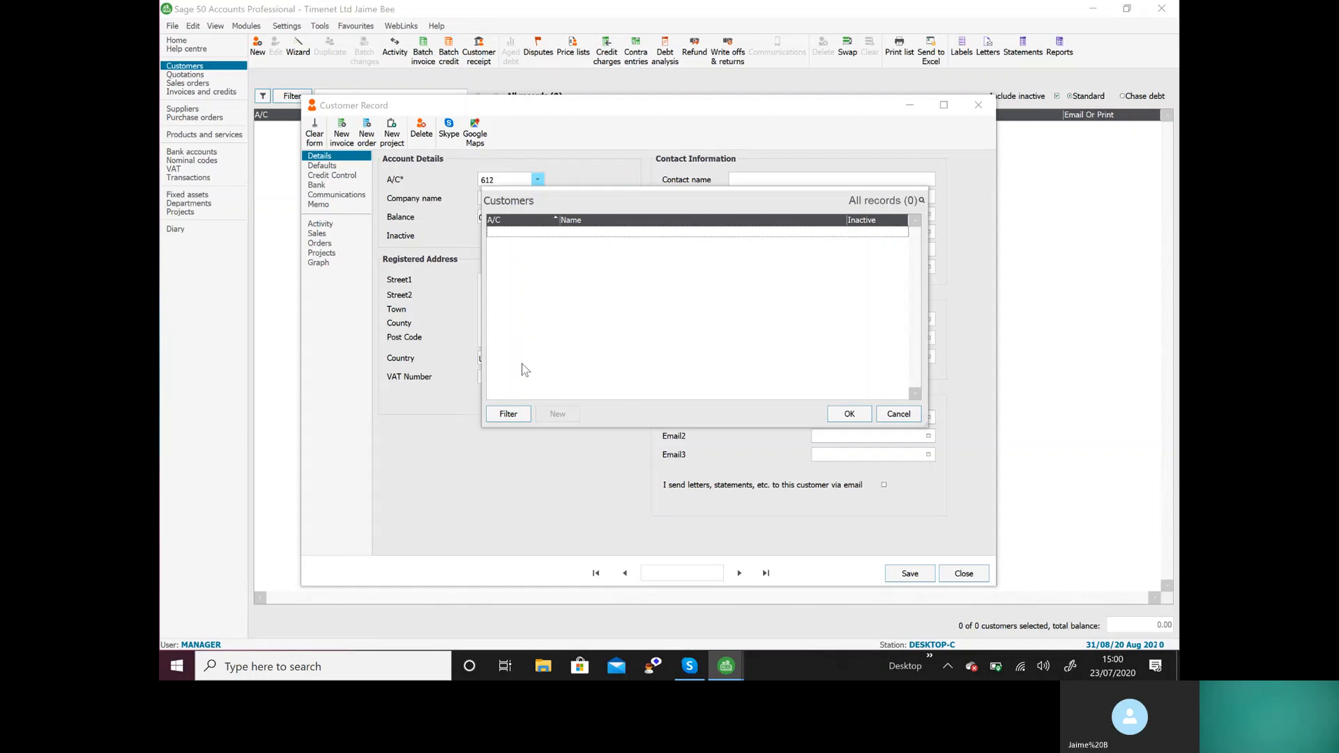
pyautogui.click(848, 418)
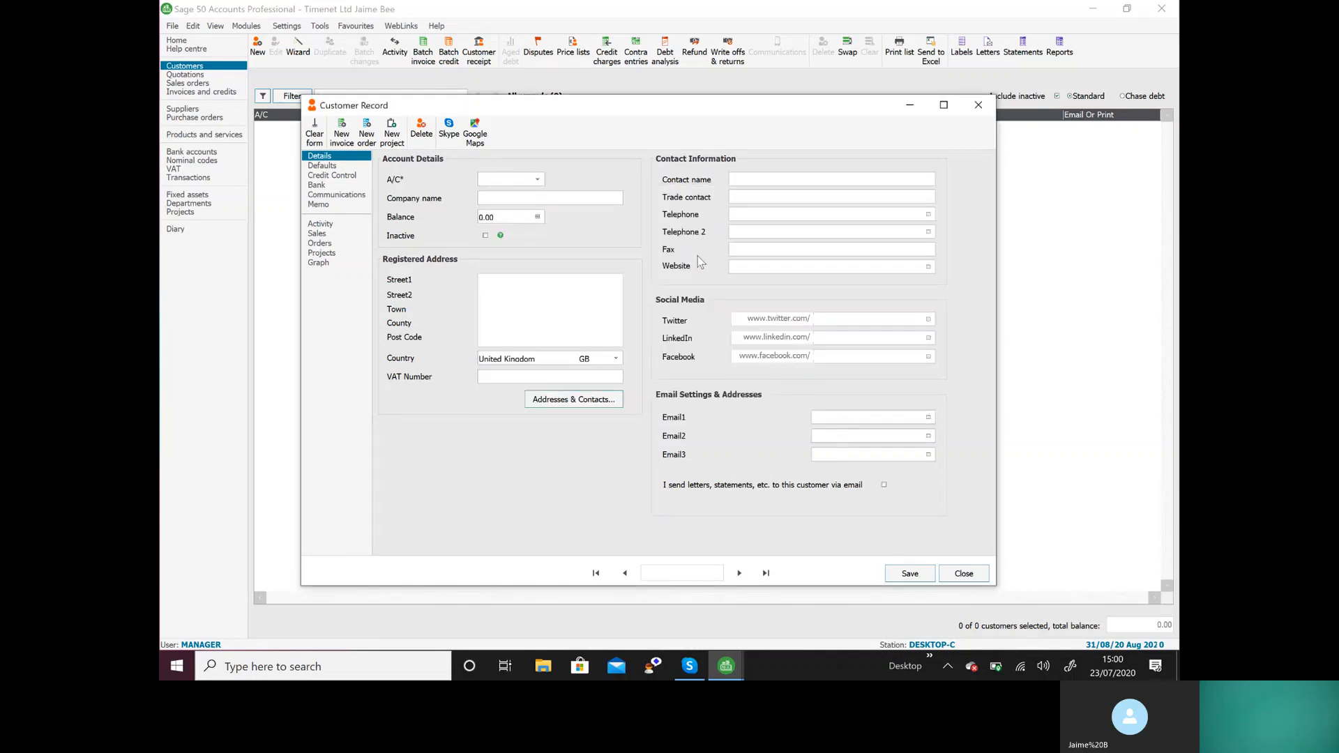
# - Enter the new customer's account number and the company name Barton Metals, declining to save for opening balances
pyautogui.write('612')
pyautogui.press('Tab')
pyautogui.write('Barton Metals')
pyautogui.click(516, 217)
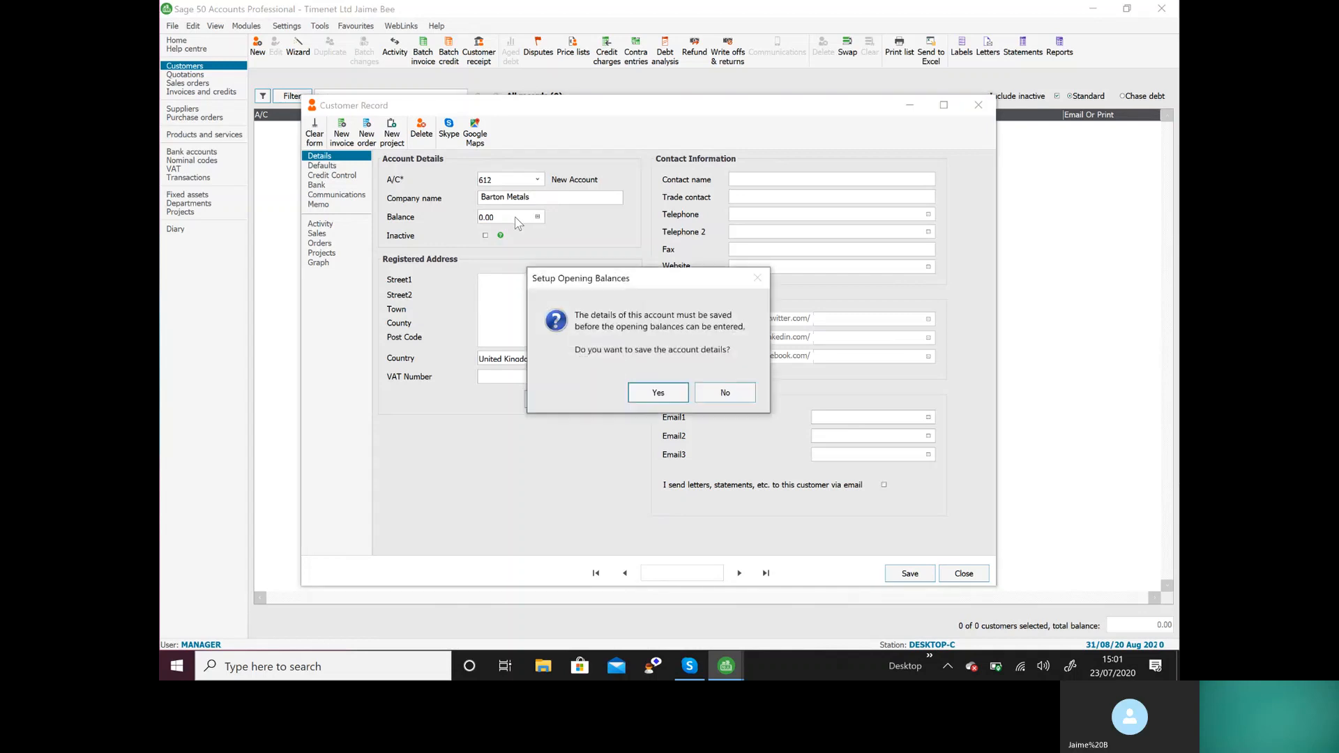
pyautogui.click(725, 392)
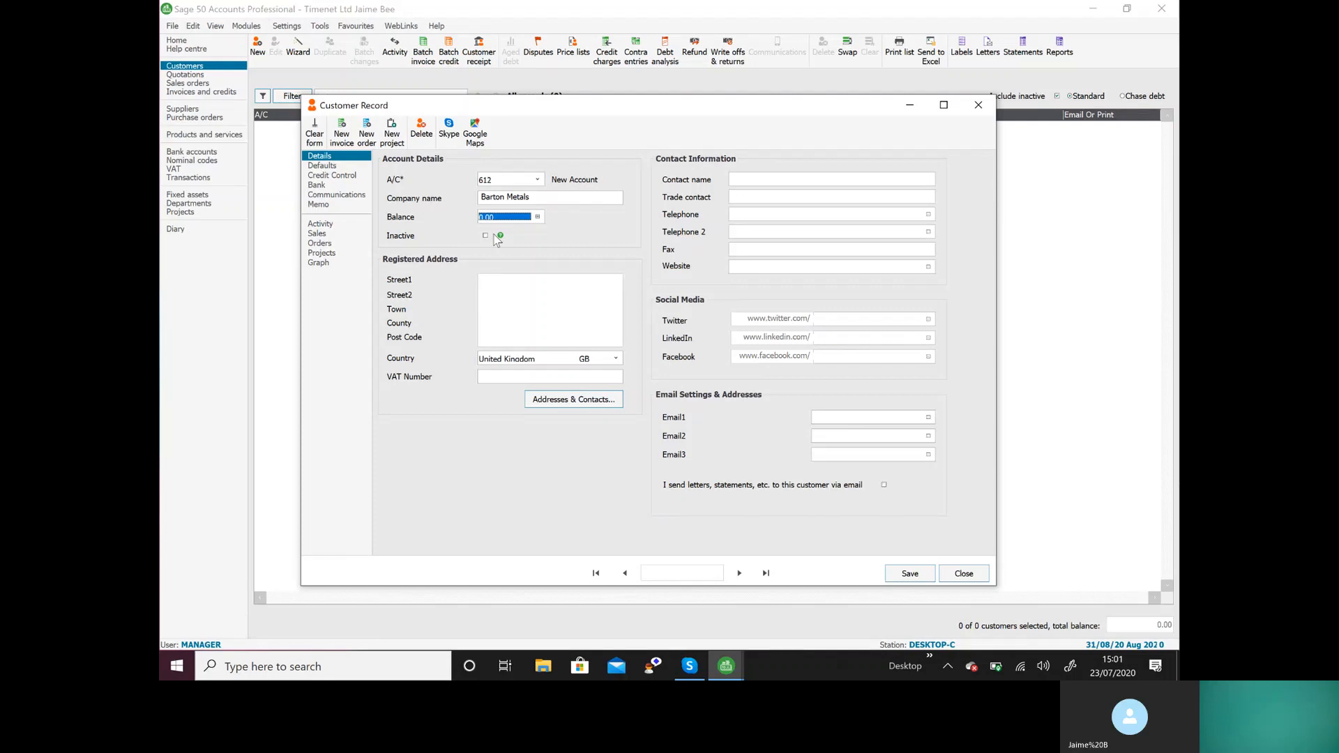
# - Fill in Barton Metals' registered address with its post code and choose United Kingdom as the country
pyautogui.press('Tab')
pyautogui.write('536 Barton Lane')
pyautogui.press('Return')
pyautogui.write('Eccles')
pyautogui.press('Return')
pyautogui.write('Manchester  ')
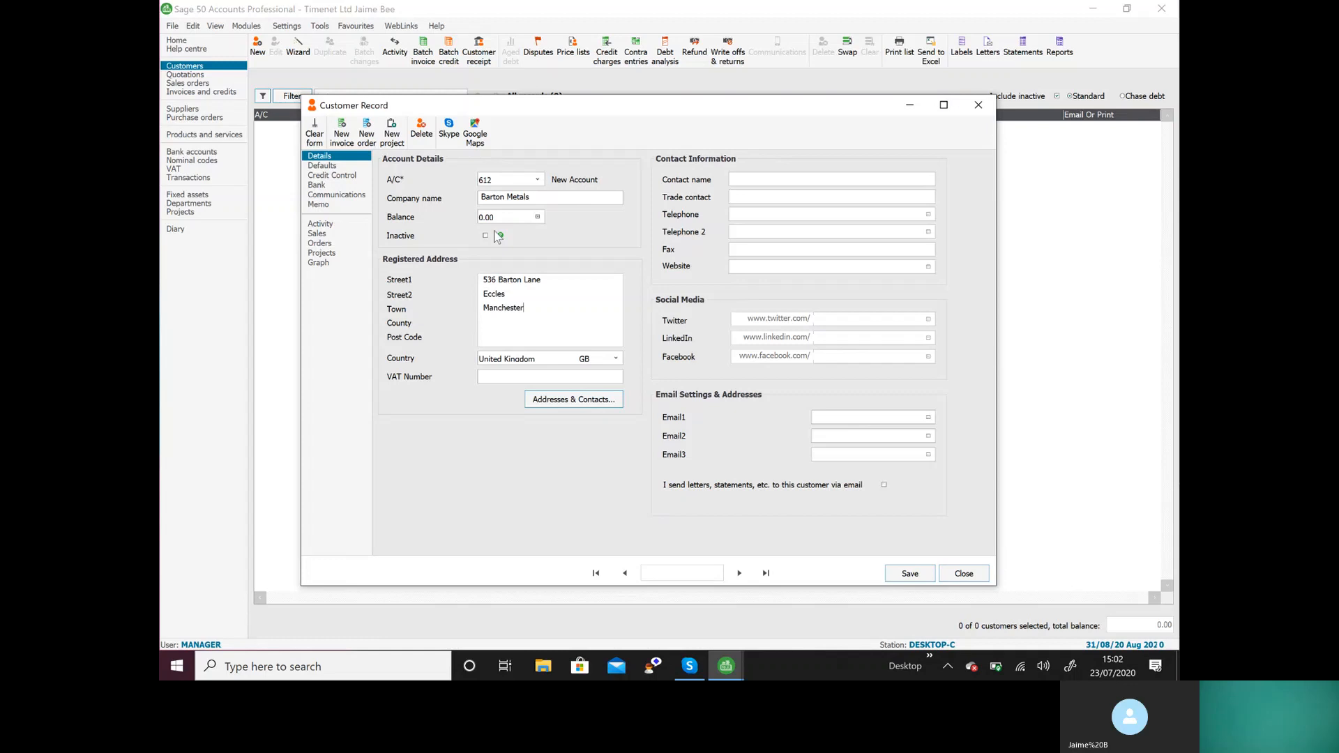
pyautogui.write('M36 1PZ')
pyautogui.click(617, 360)
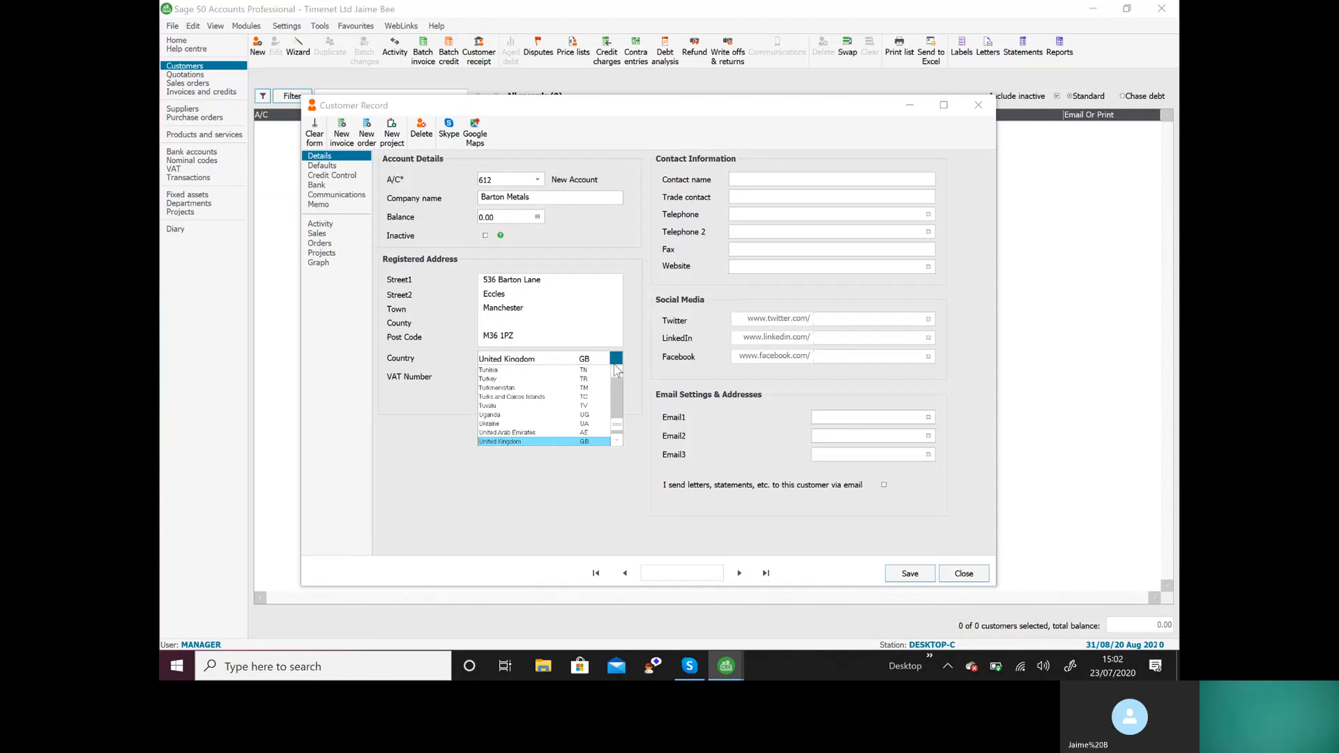
pyautogui.click(524, 443)
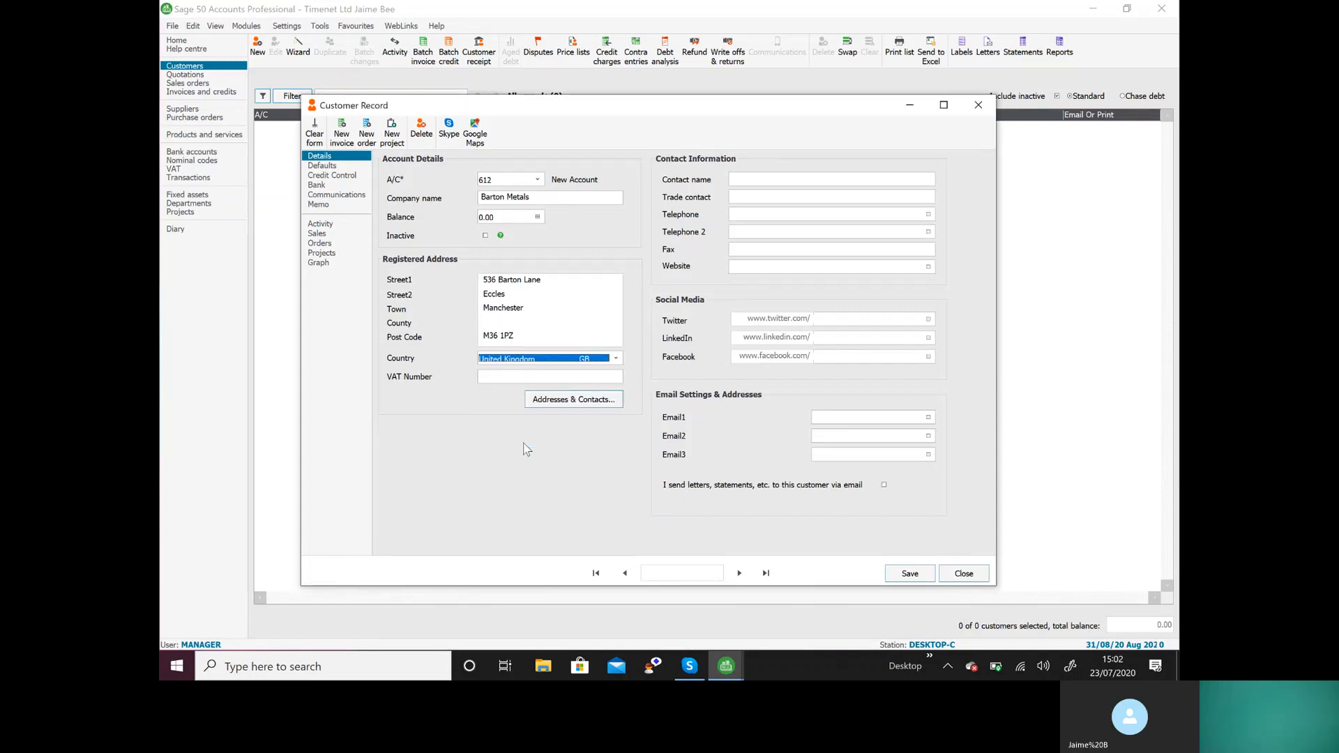
pyautogui.click(513, 376)
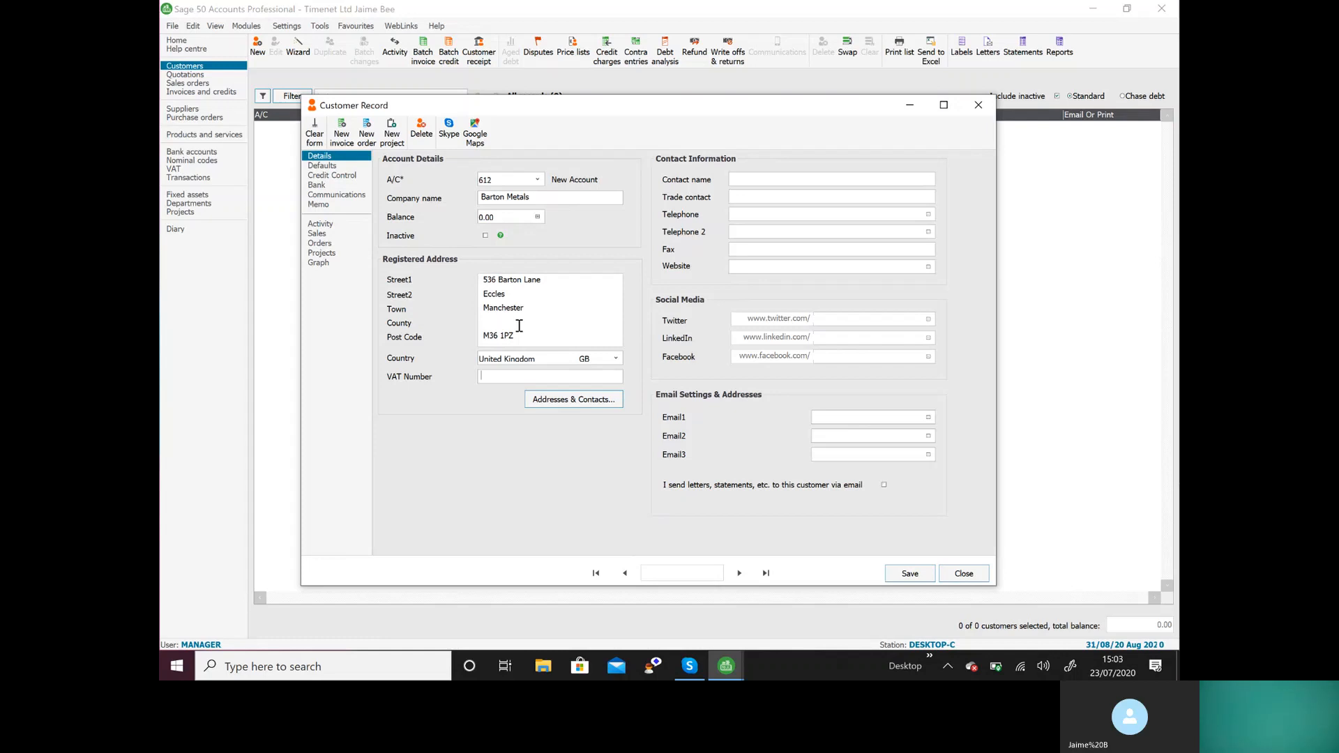
# - Save the Barton Metals account details and check its list of addresses and contacts
pyautogui.click(585, 403)
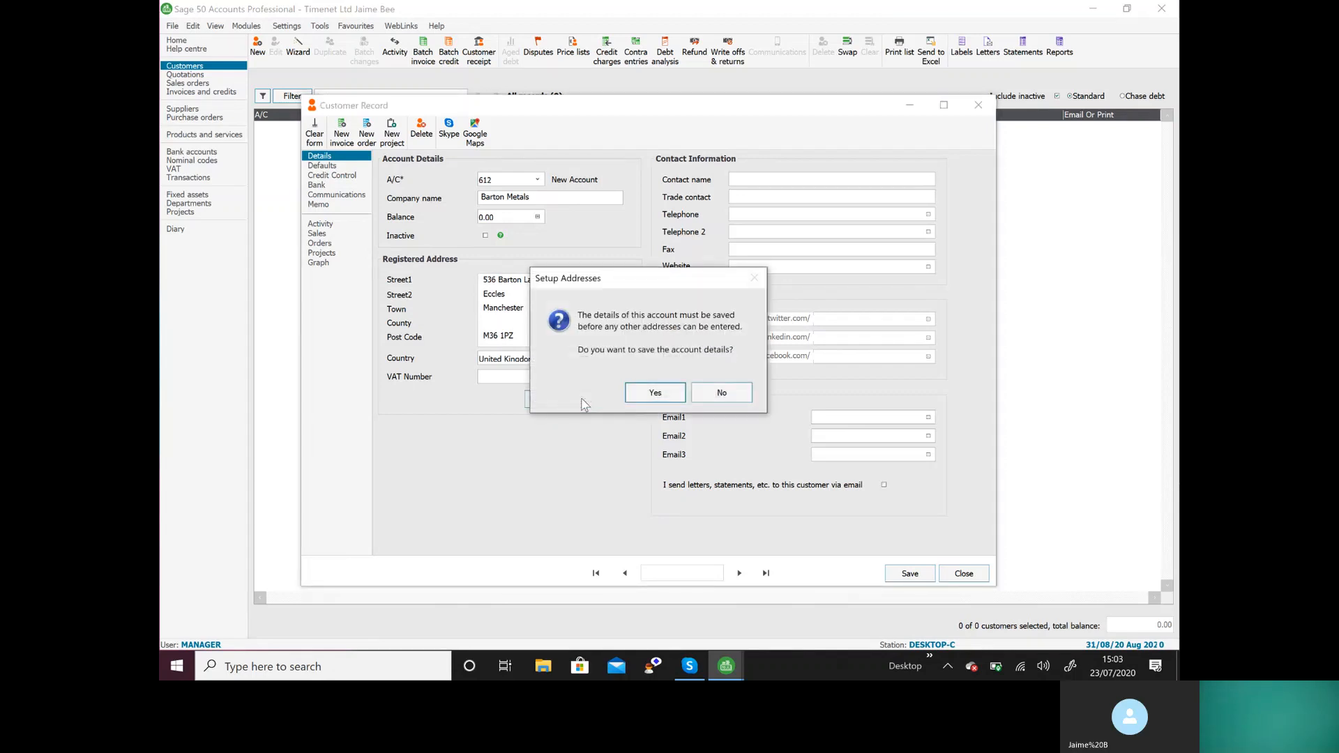
pyautogui.click(642, 397)
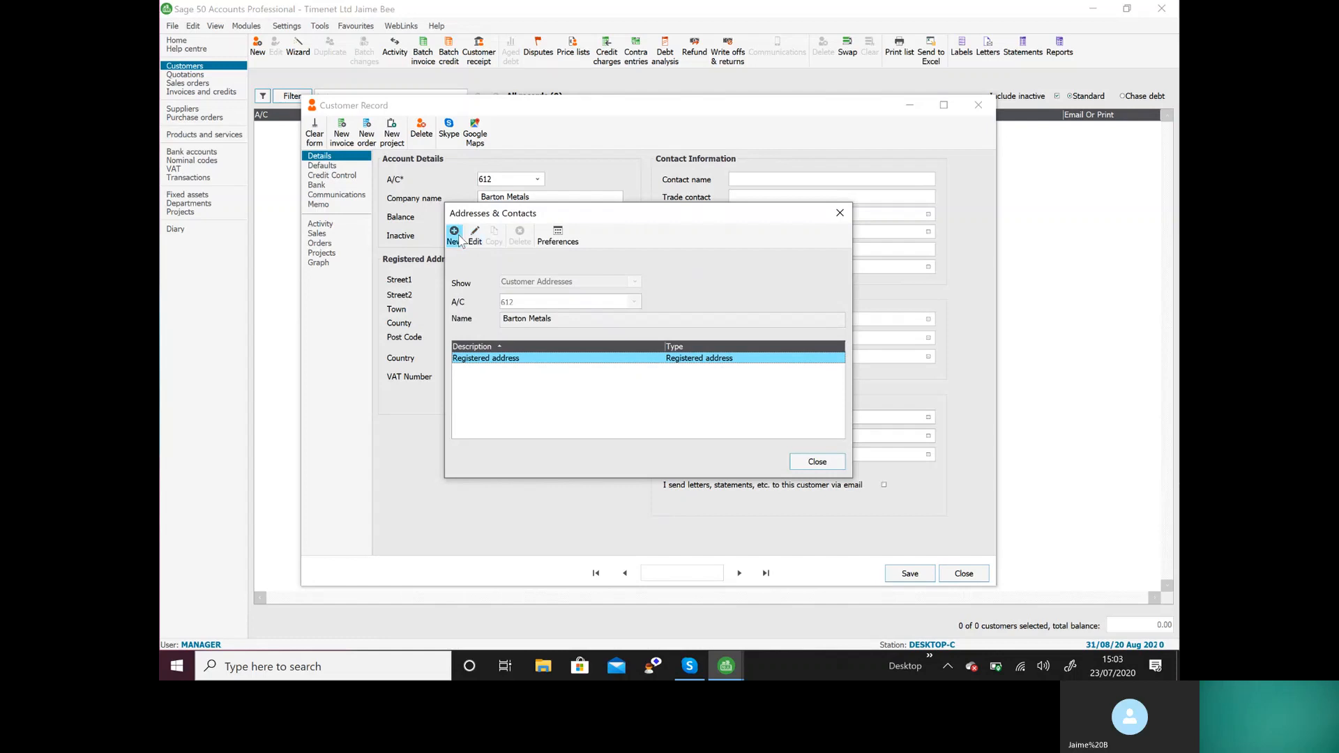
pyautogui.click(812, 461)
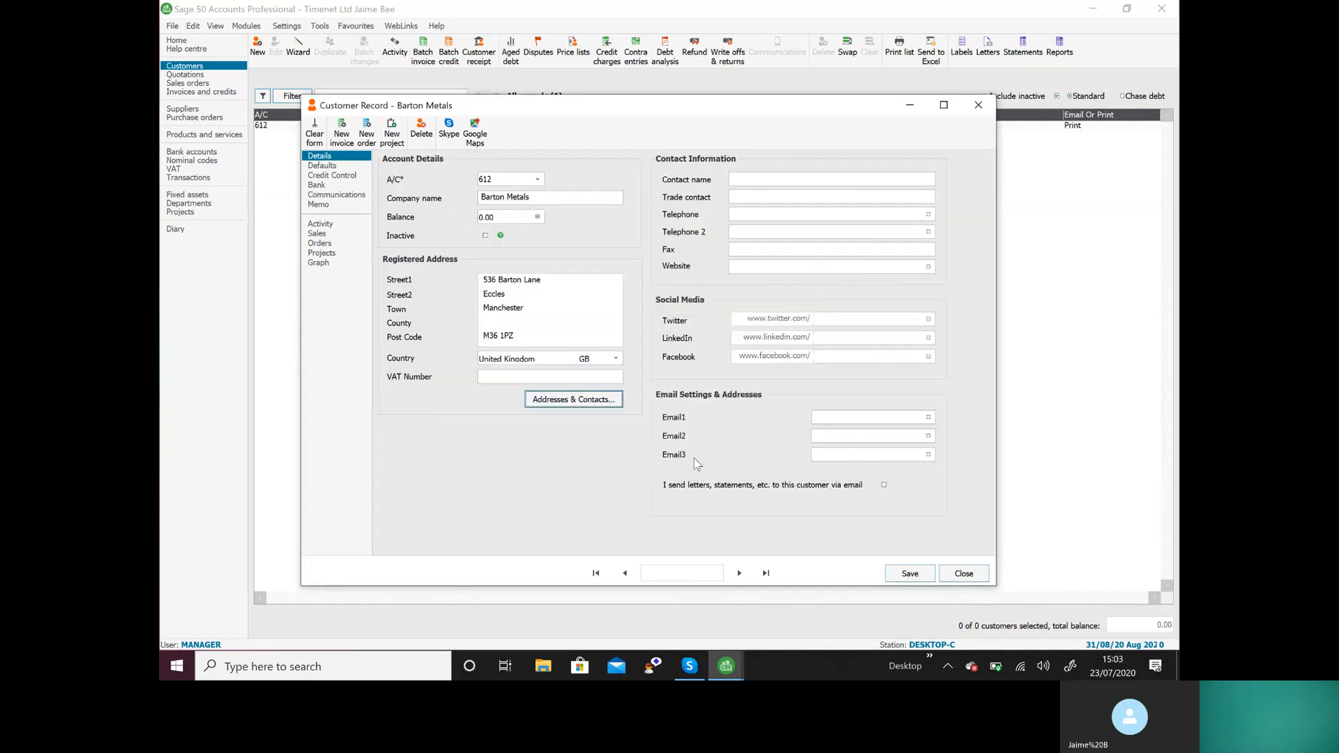
# - Leave Barton Metals' contact name, trade contact and telephone blank and save the customer record
pyautogui.click(766, 180)
pyautogui.click(769, 195)
pyautogui.click(763, 215)
pyautogui.click(900, 574)
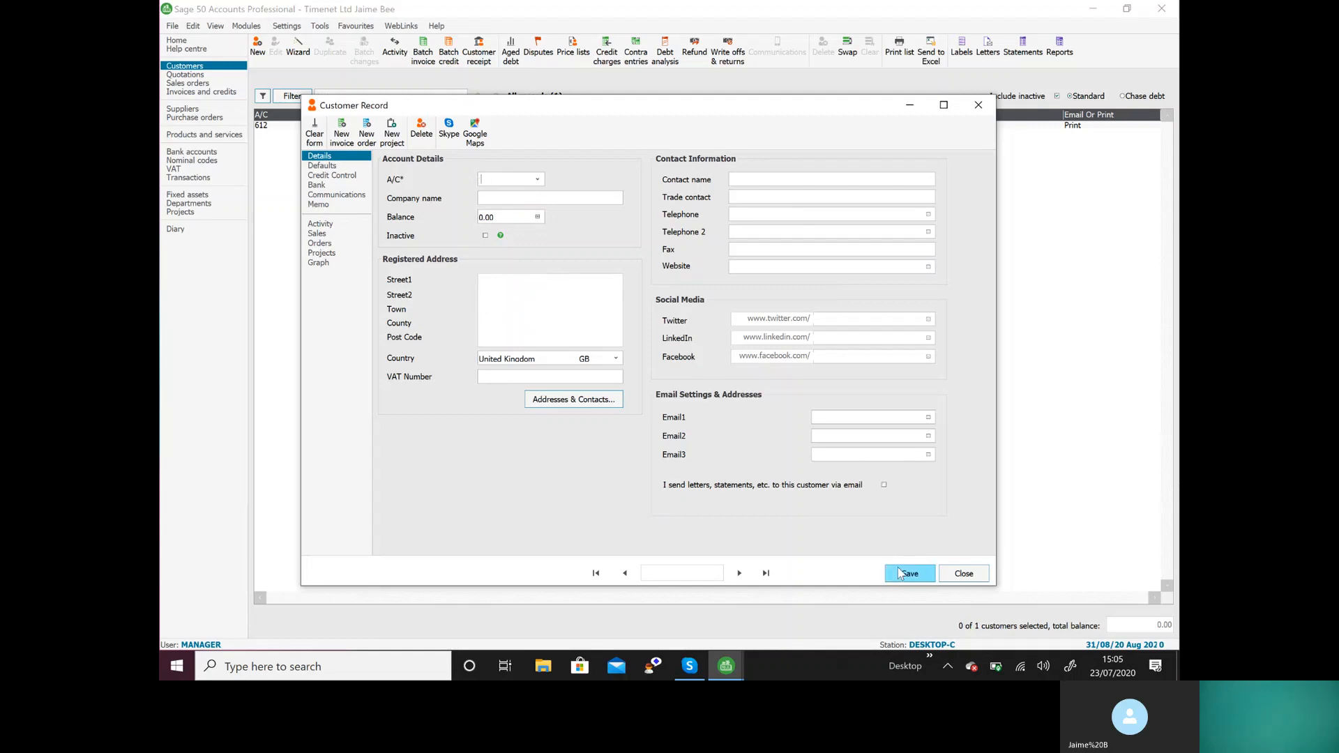
pyautogui.write('613')
pyautogui.press('Tab')
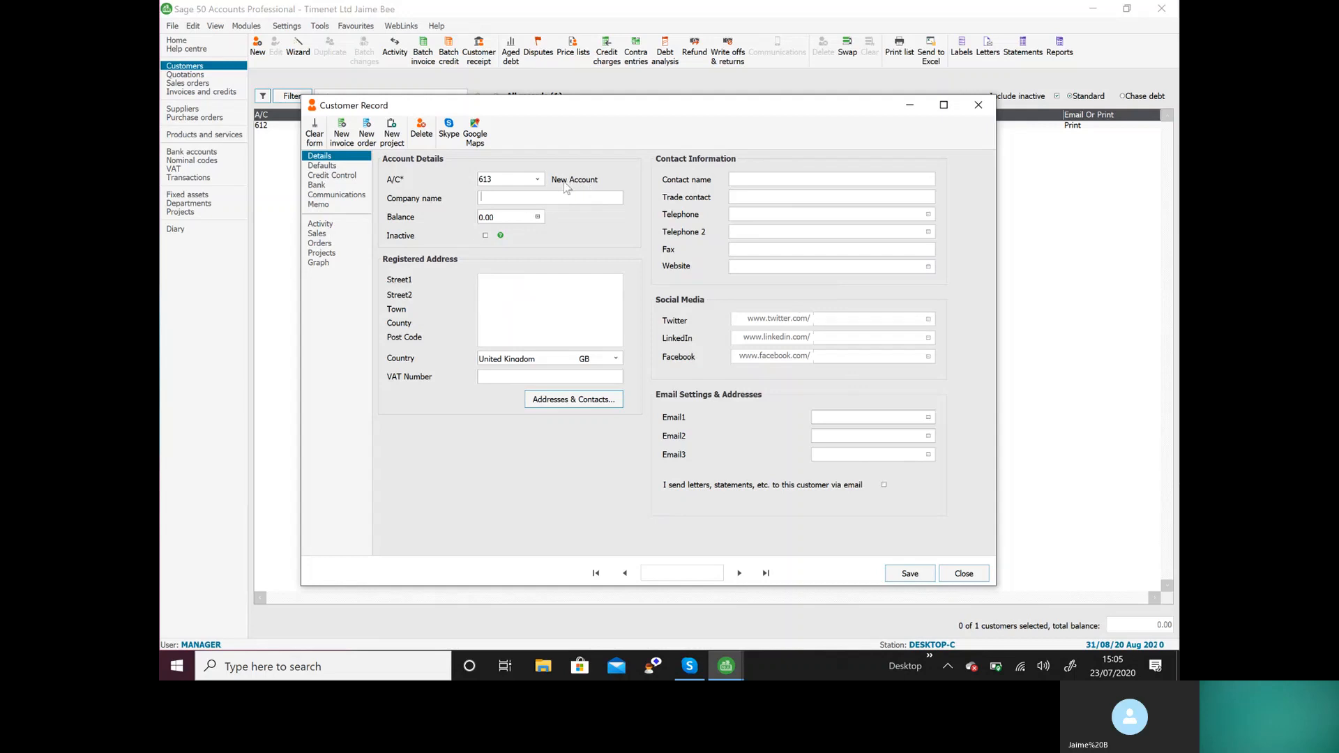
pyautogui.click(538, 180)
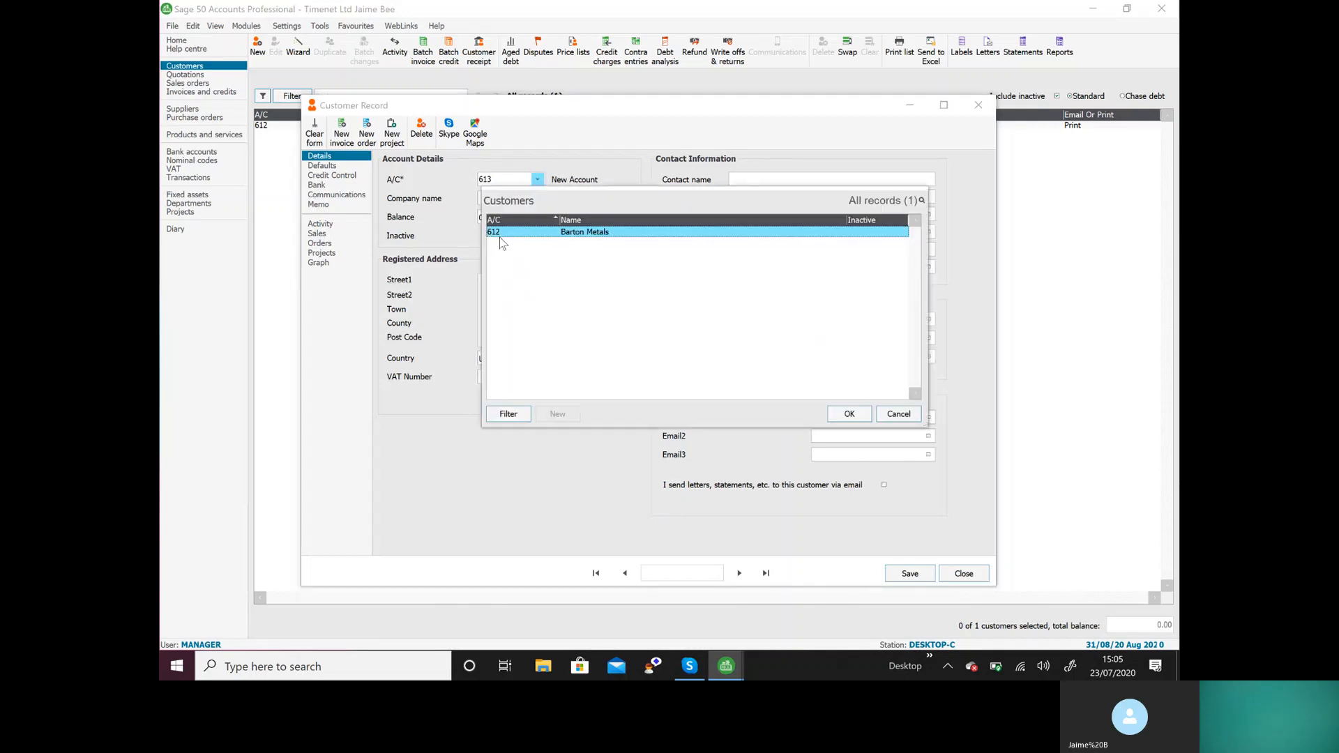
pyautogui.click(535, 183)
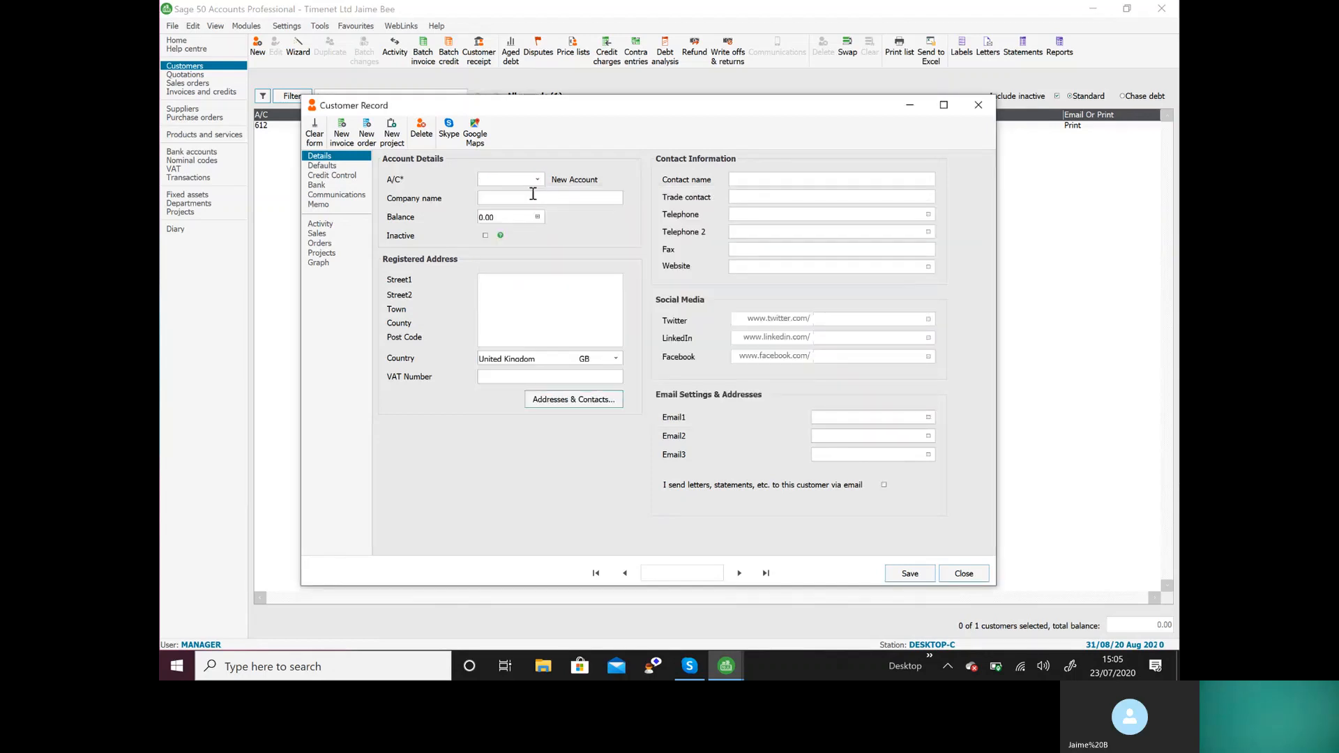
# - Enter the next customer's account number and the company name Alif Security
pyautogui.write('613')
pyautogui.click(533, 196)
pyautogui.write('Alif Security')
pyautogui.press('Tab')
pyautogui.press('Tab')
pyautogui.press('Tab')
# - Fill in Alif Security's registered address with its post code and save the customer record
pyautogui.write('Bradhurst')
pyautogui.press('Tab')
pyautogui.write('Bury New Road')
pyautogui.press('Tab')
pyautogui.write('Manchester')
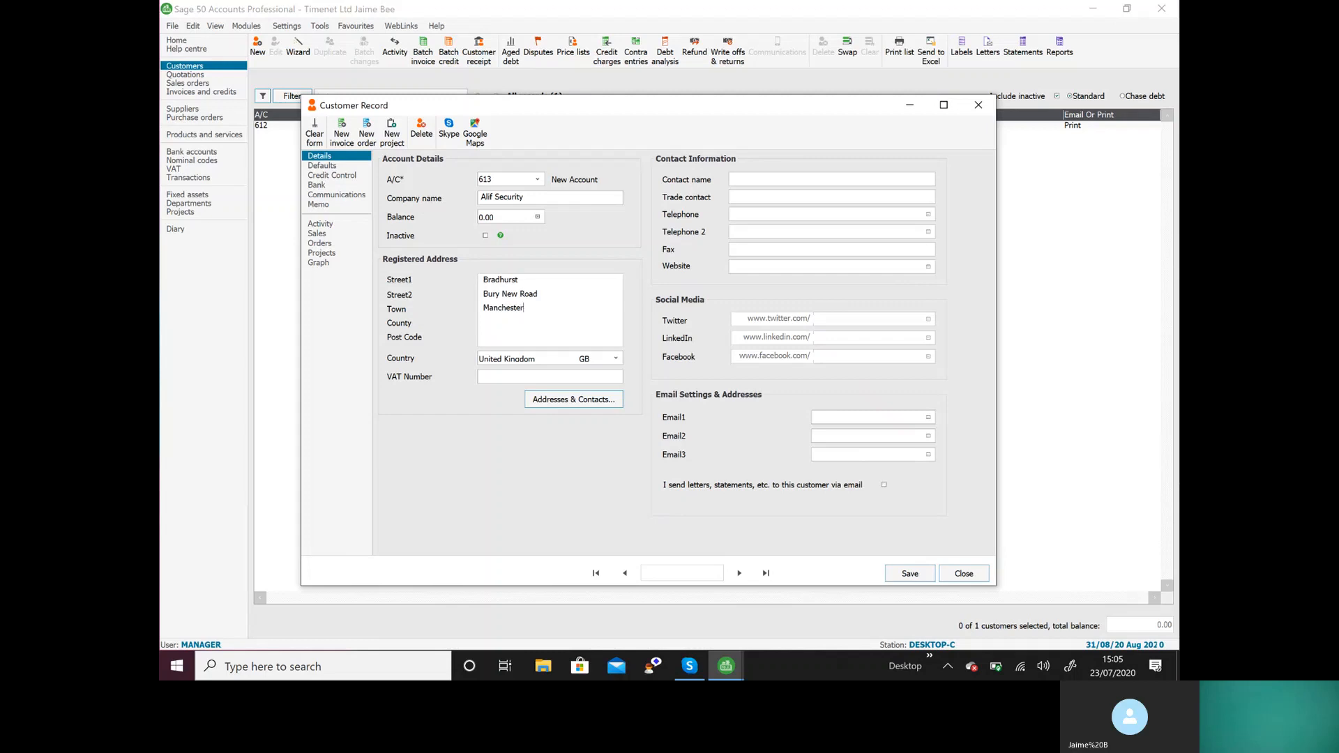
pyautogui.press('Tab')
pyautogui.write('M6 6RA')
pyautogui.click(897, 580)
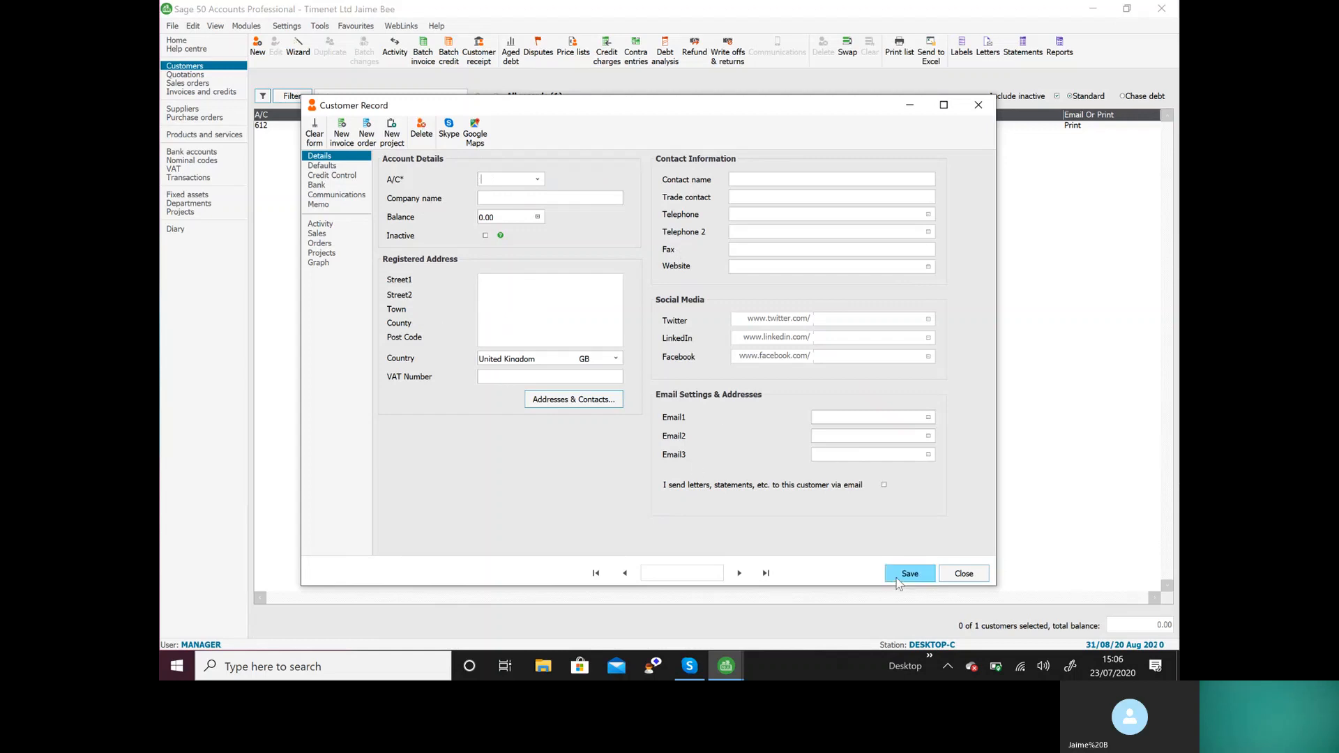
# - Enter the third customer's account number and the company name Cohen & Co
pyautogui.write('614')
pyautogui.press('Tab')
pyautogui.write('Cohen & C')
pyautogui.press('Tab')
pyautogui.press('Tab')
pyautogui.press('Tab')
# - Fill in Cohen & Co's registered address with its post code, save the record and close the customer form
pyautogui.write('82 Hulme Street')
pyautogui.press('Return')
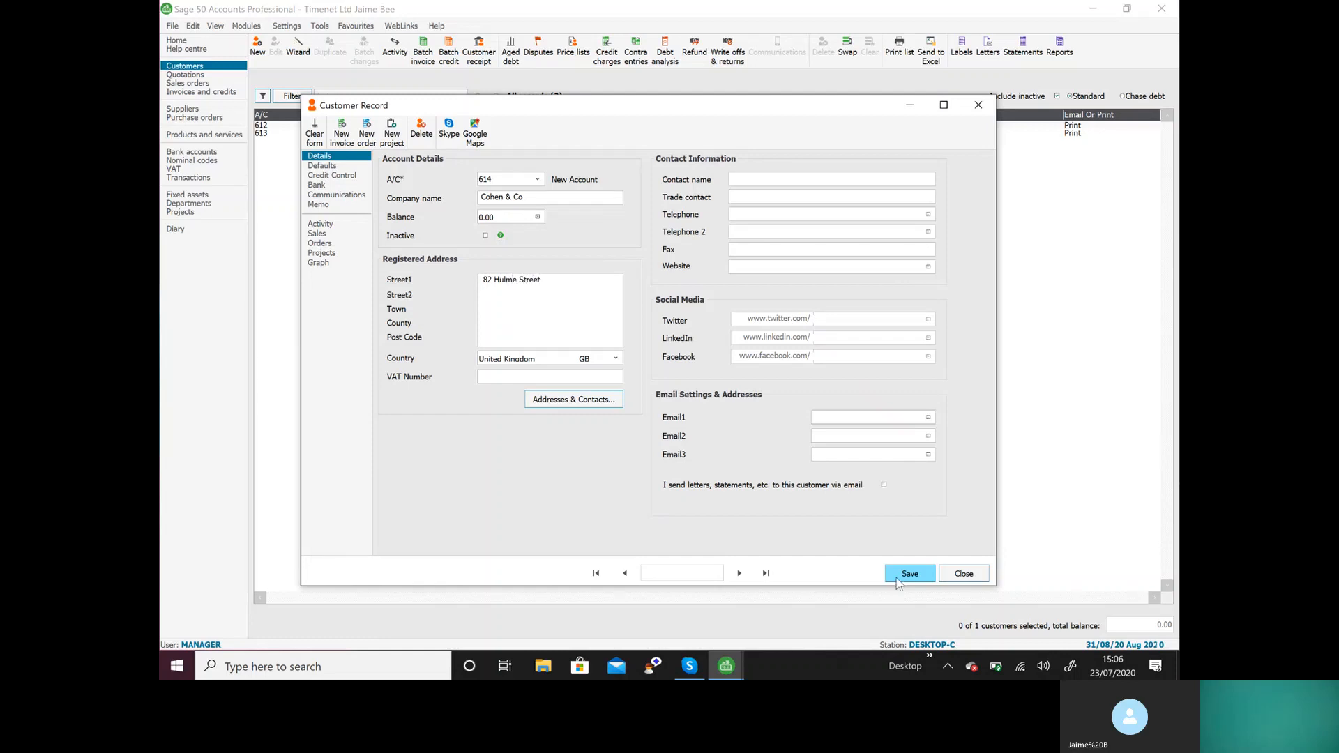
pyautogui.write('chester')
pyautogui.press('Return')
pyautogui.press('Return')
pyautogui.write('M6 6RS')
pyautogui.press('BackSpace')
pyautogui.write('A')
pyautogui.click(907, 575)
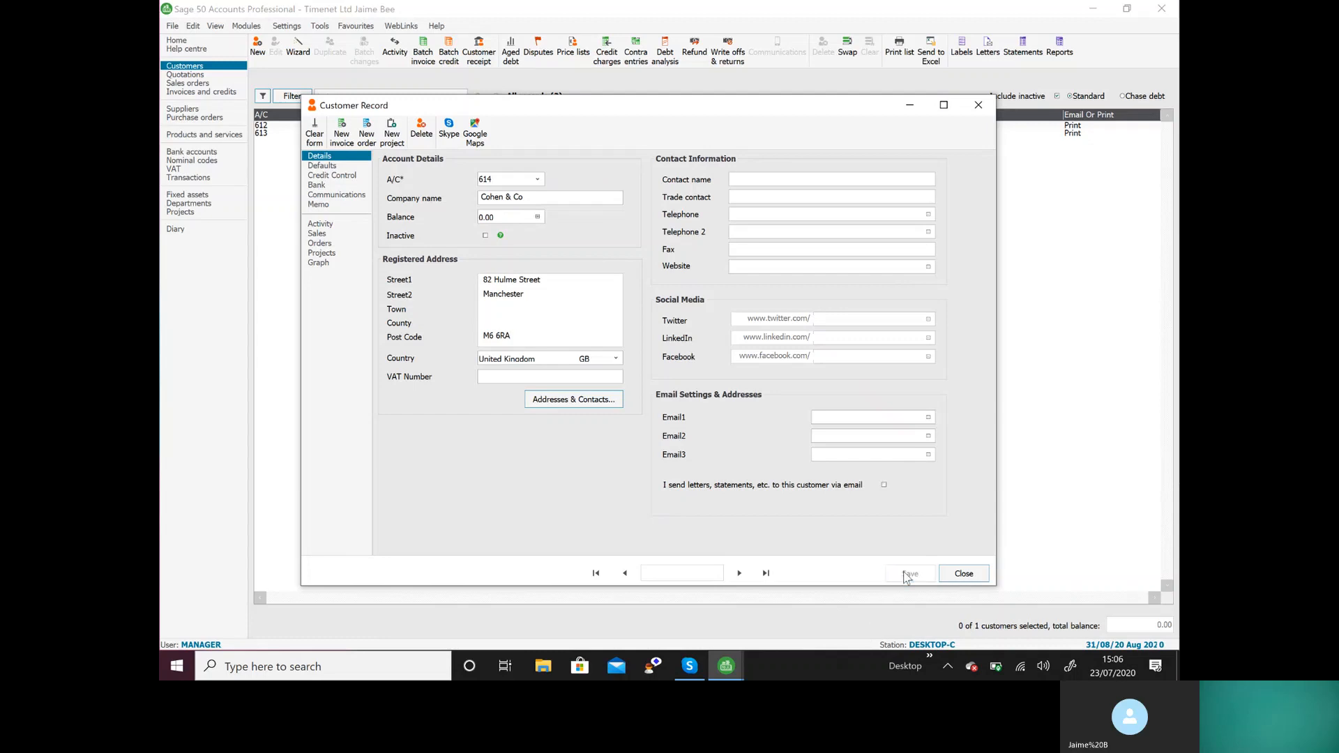
pyautogui.click(949, 575)
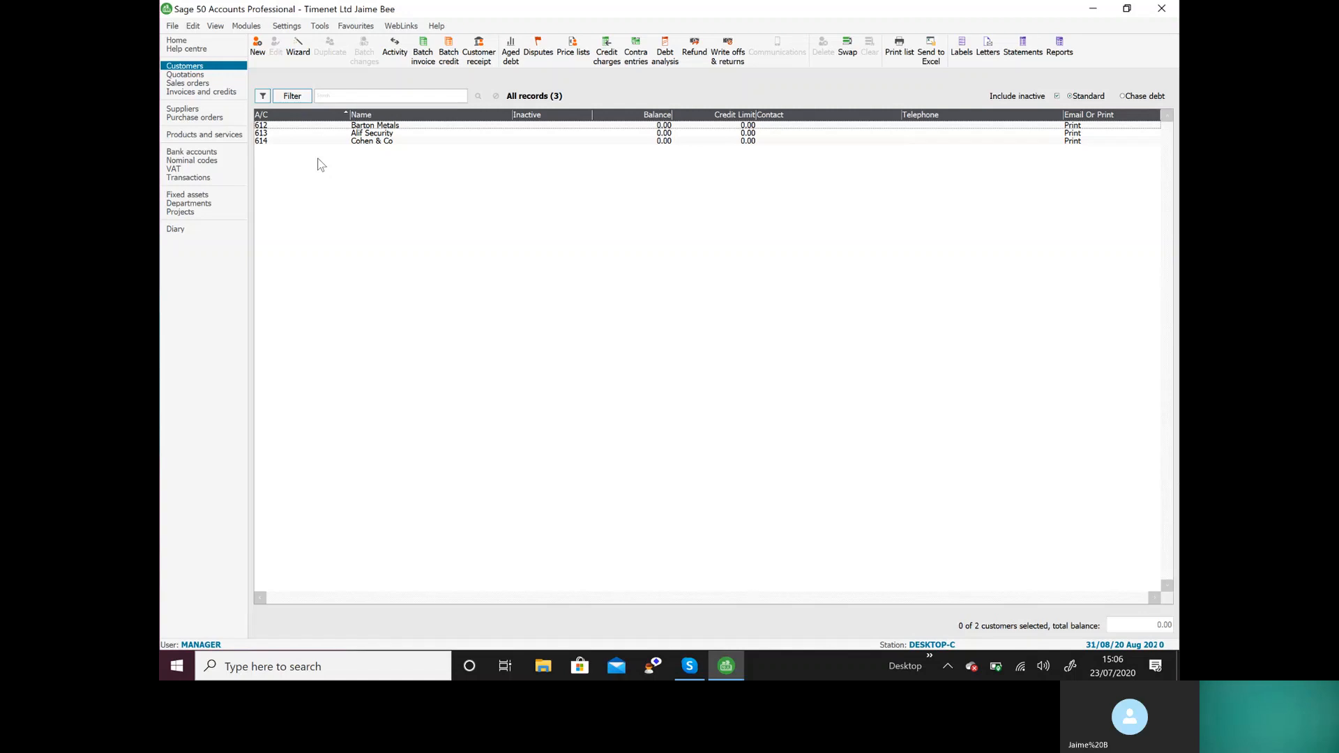
# - Review the Barton Metals customer record and delete it from the customer list
pyautogui.click(262, 128)
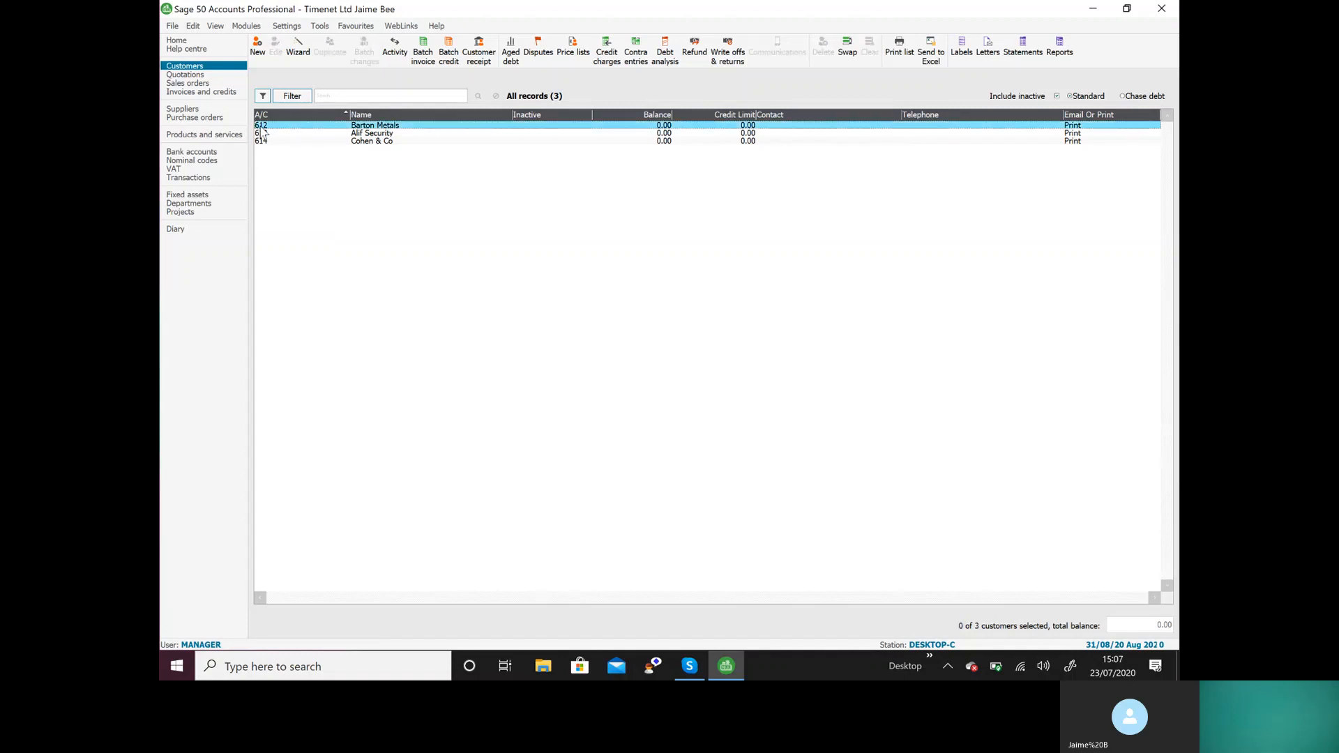
pyautogui.doubleClick(263, 128)
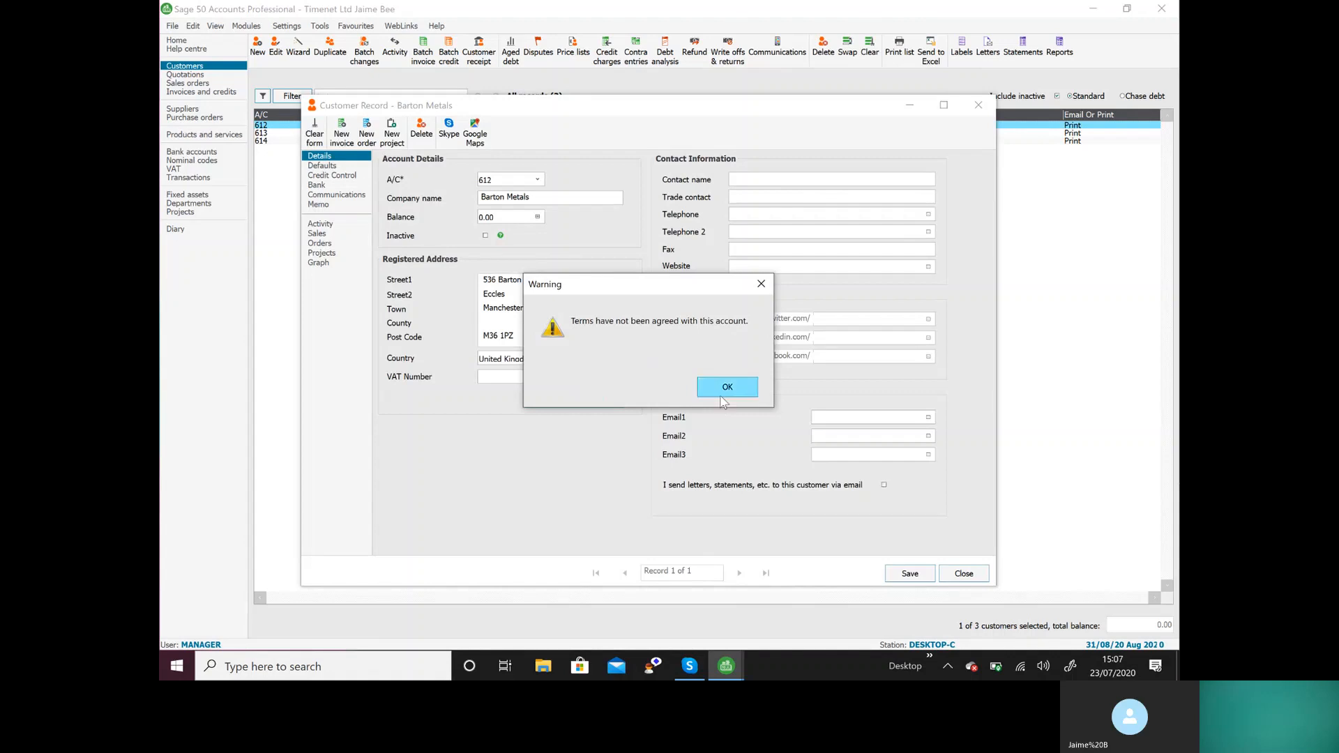
pyautogui.click(723, 391)
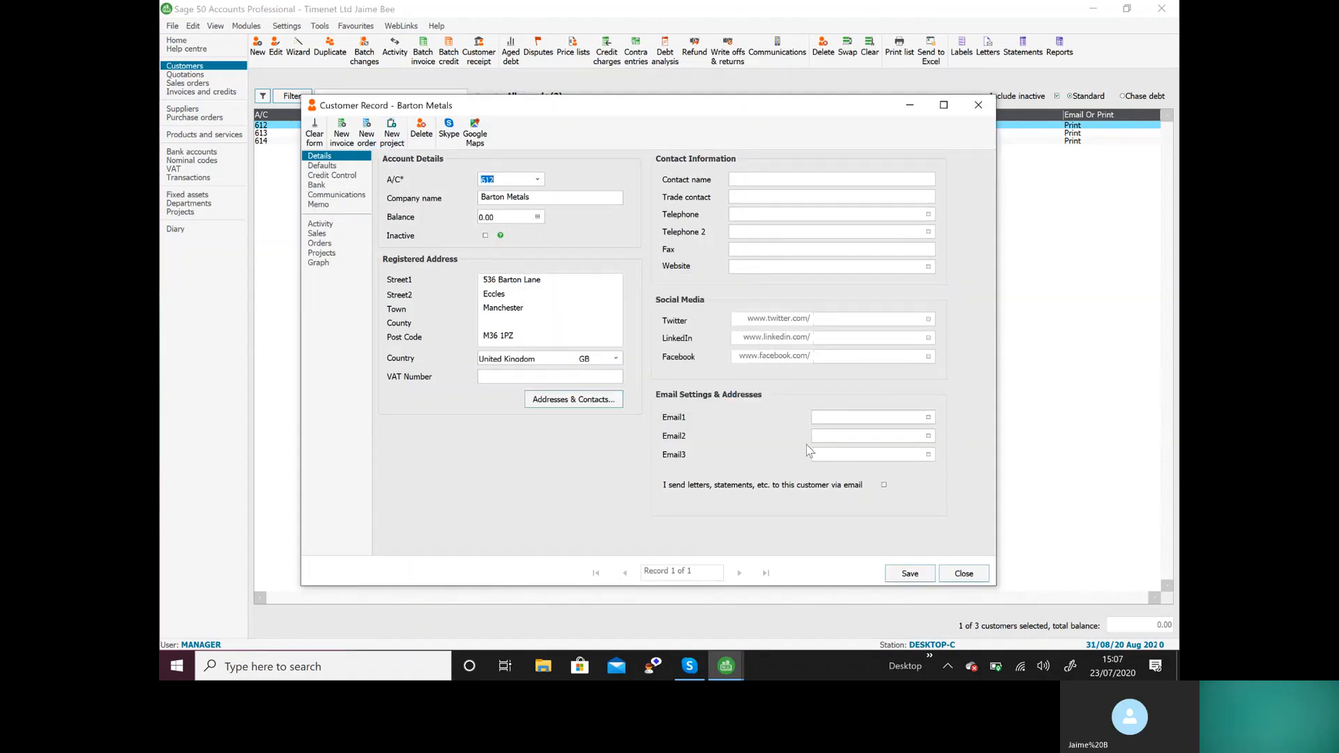
pyautogui.click(904, 575)
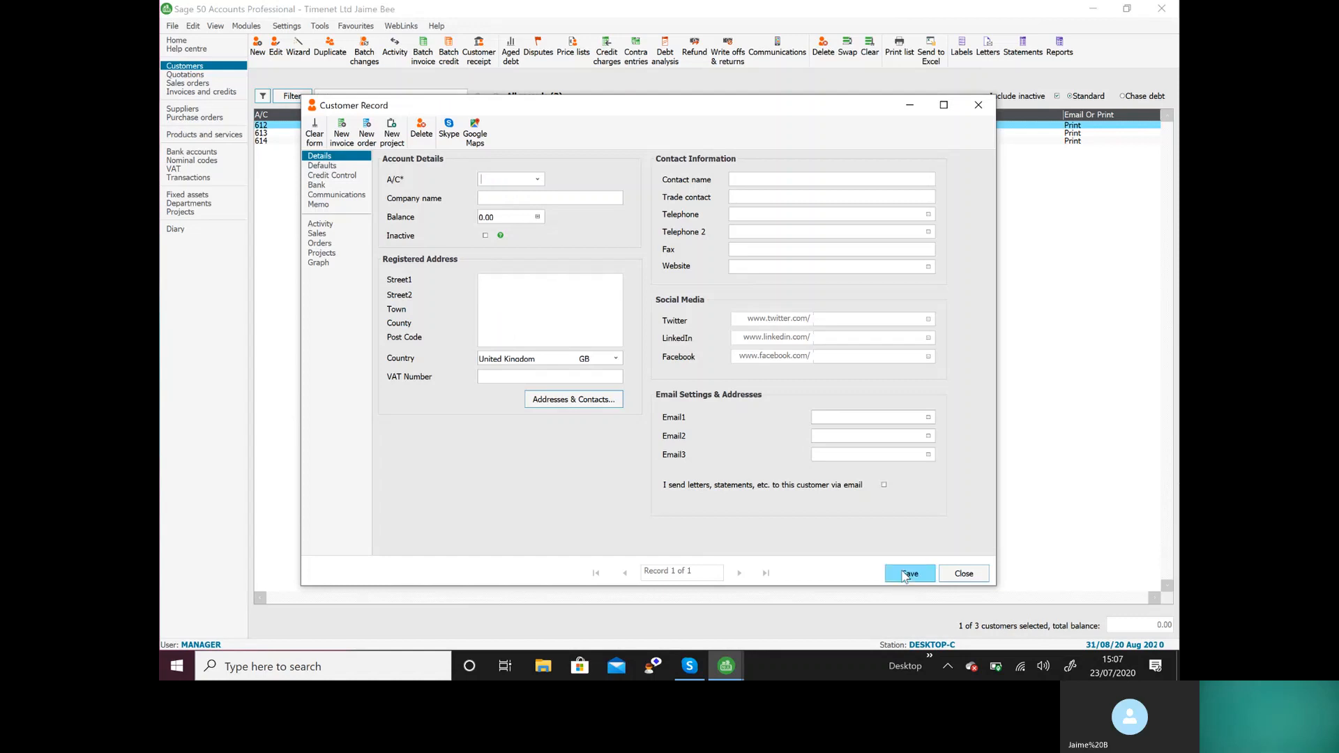
pyautogui.click(964, 574)
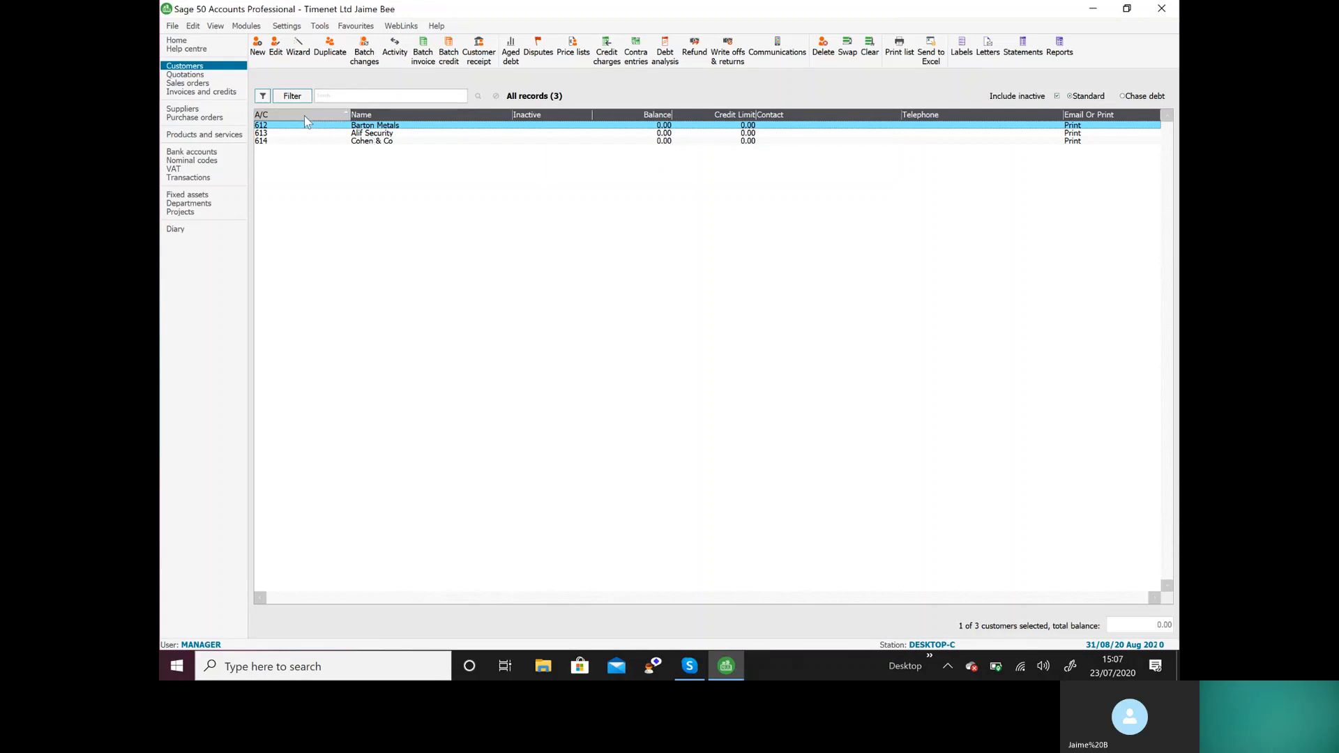
pyautogui.click(822, 46)
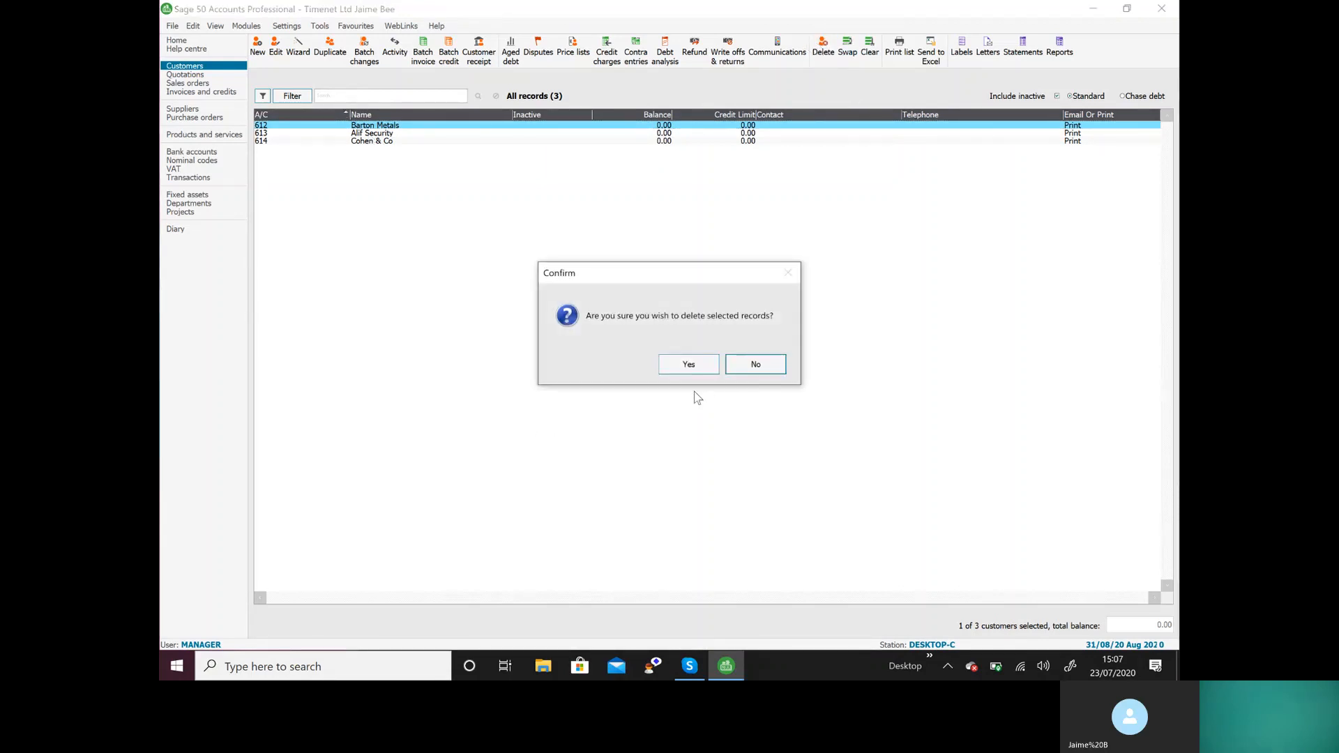
pyautogui.click(668, 368)
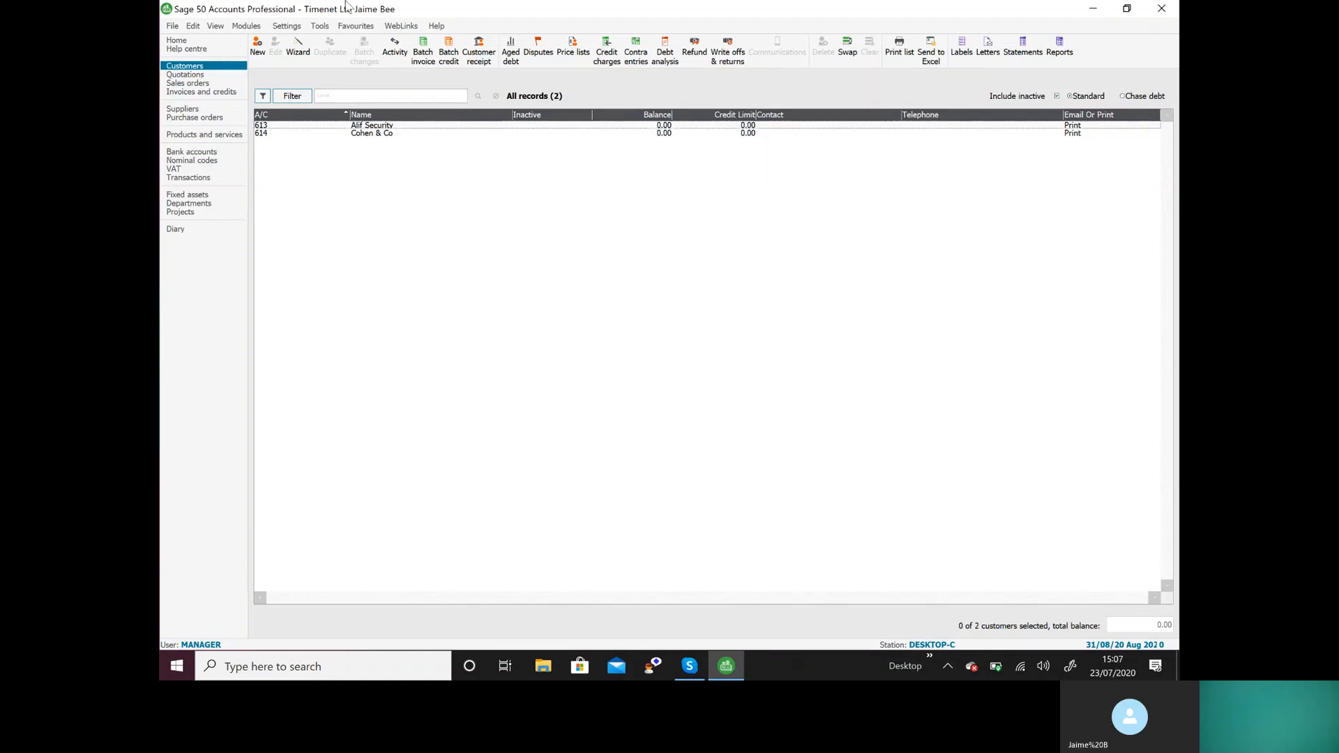
# - Create a new customer record with its account number and the company name Barton Metals
pyautogui.click(258, 53)
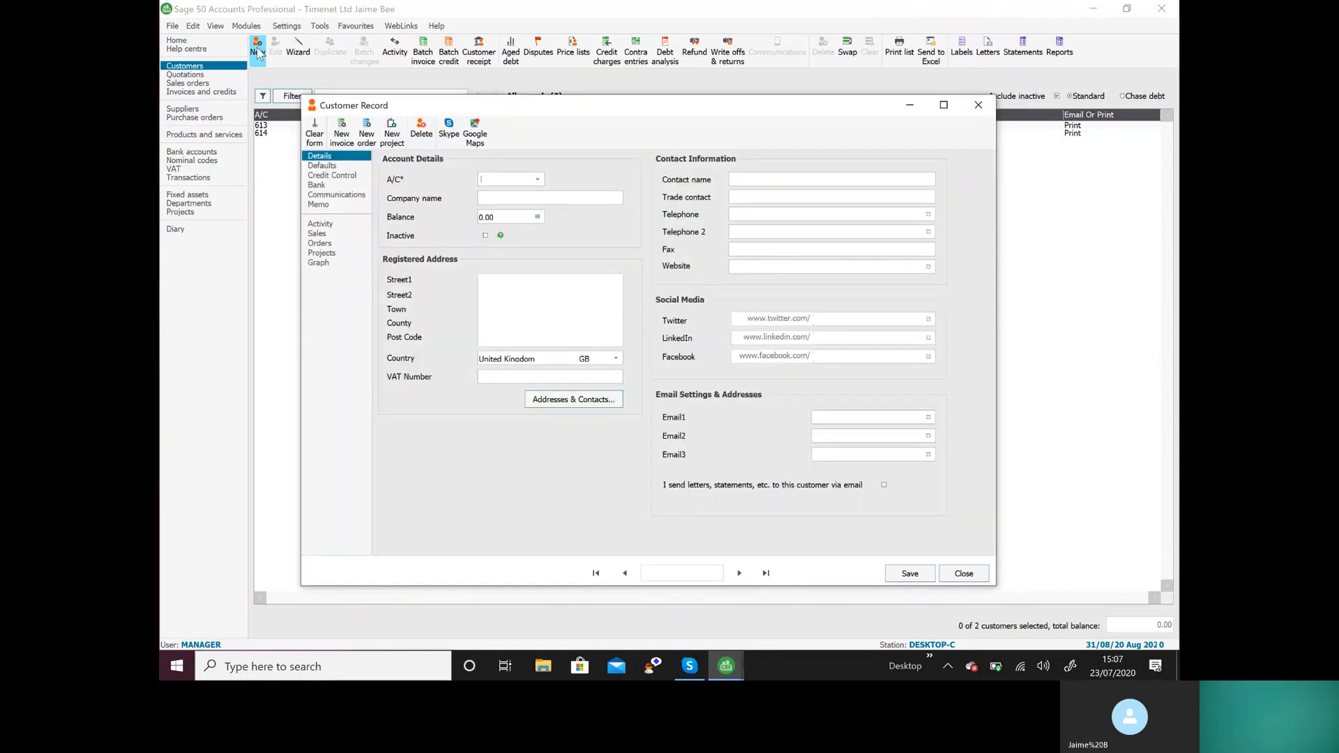
pyautogui.write('612')
pyautogui.press('Tab')
pyautogui.write('Barton Metals')
pyautogui.press('Tab')
pyautogui.press('Tab')
# - Fill in Barton Metals' registered address with its post code, save the record and close the customer form
pyautogui.write('536 Barton Lane')
pyautogui.press('Return')
pyautogui.write('Eccle')
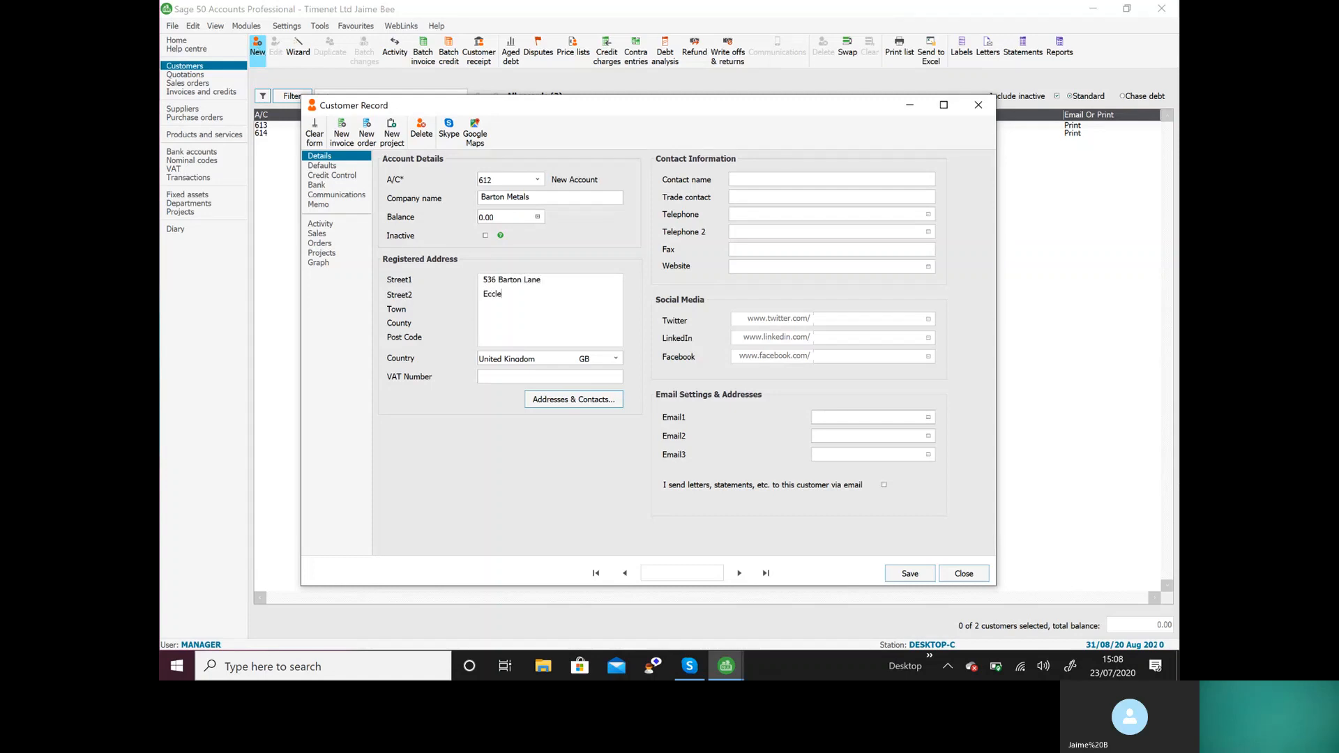
pyautogui.write('s')
pyautogui.press('Return')
pyautogui.write('Manchester')
pyautogui.press('Return')
pyautogui.press('Return')
pyautogui.write('M36 1PZ')
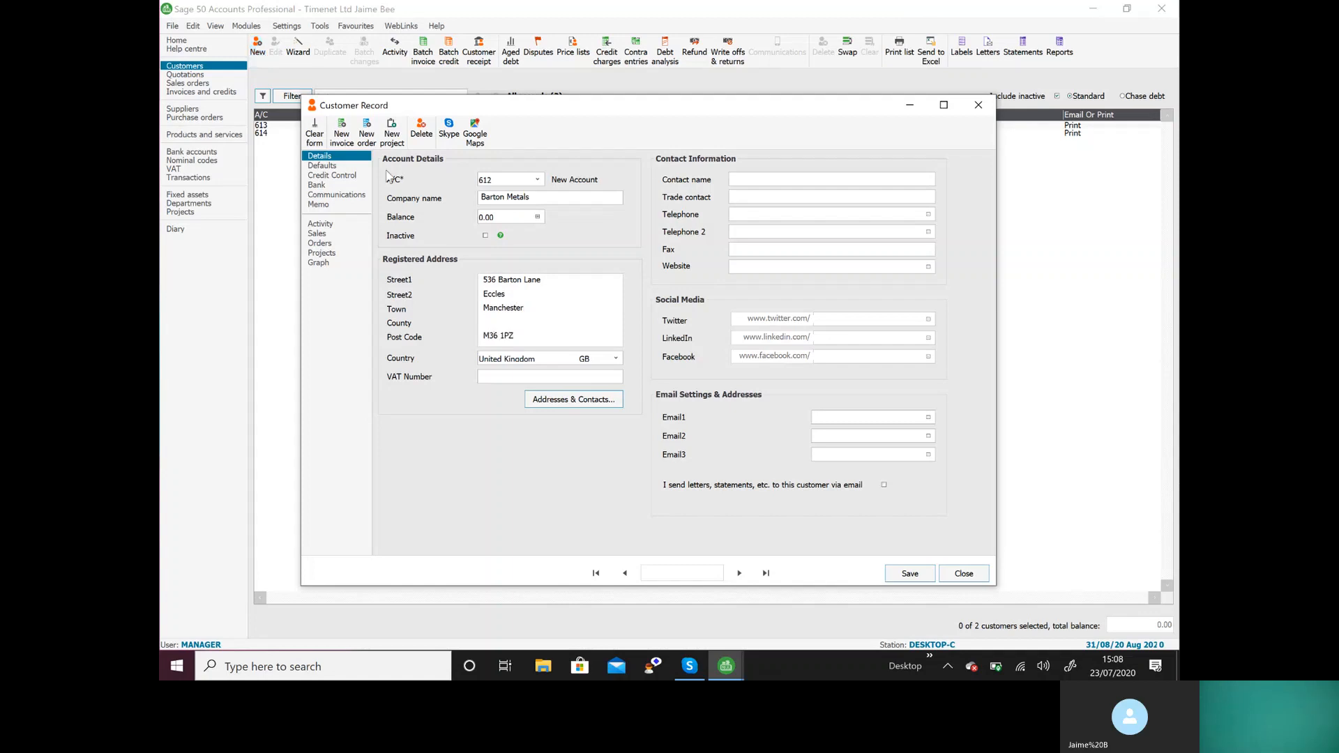
pyautogui.click(911, 579)
pyautogui.click(960, 577)
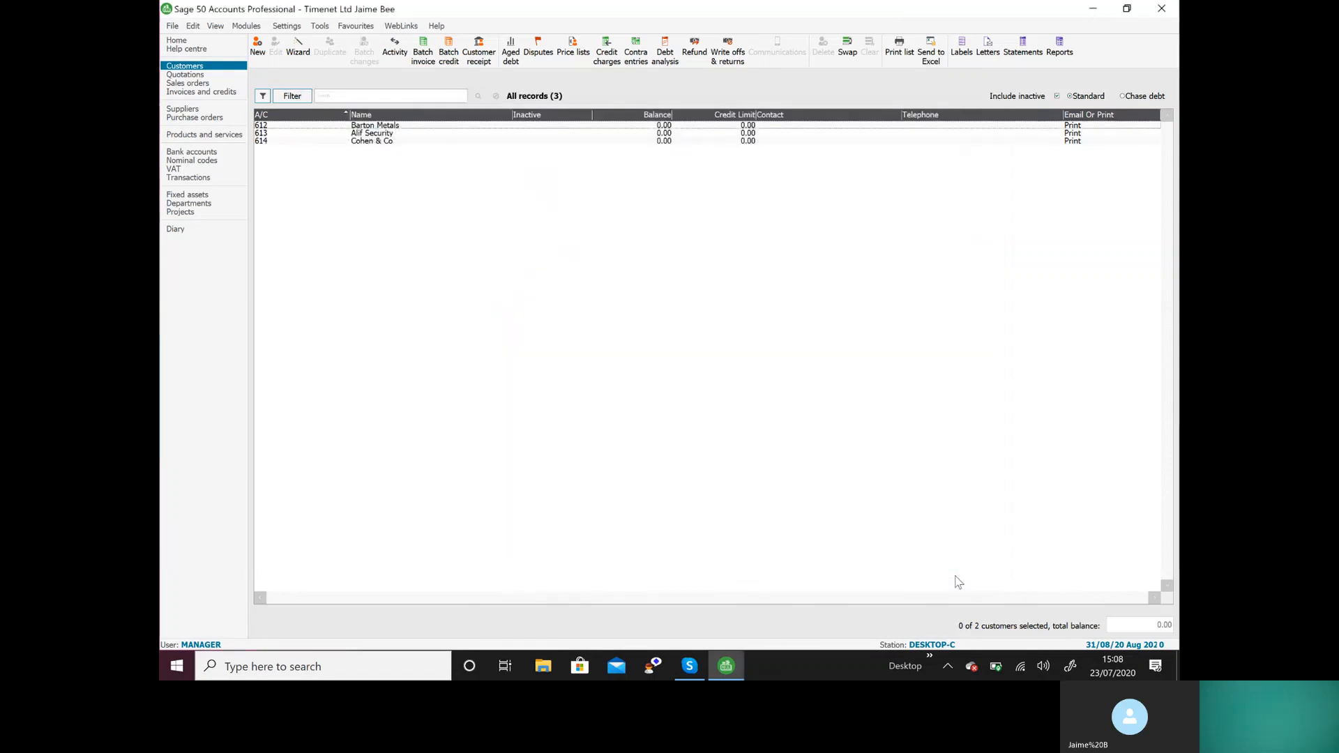